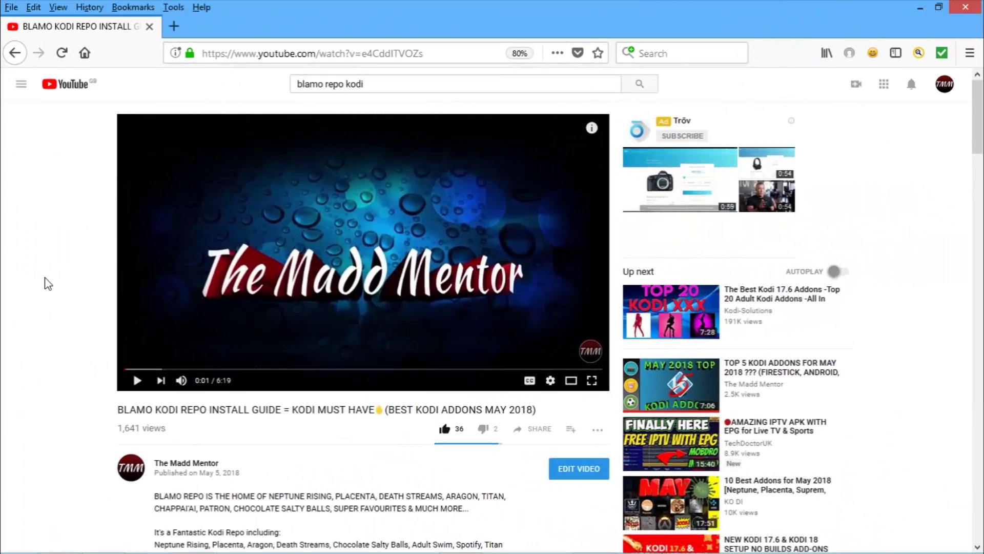
- Open the IPVanish site from the video description link and view its 'Why Do I Need IPVanish?' section
scroll(45, 280, "down", 6)
scroll(47, 285, "down", 2)
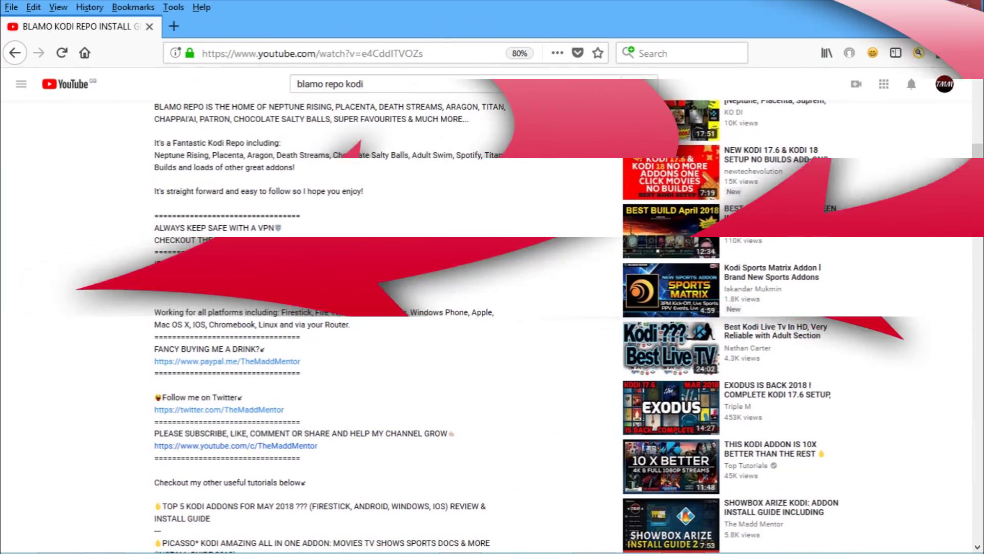
left_click(224, 290)
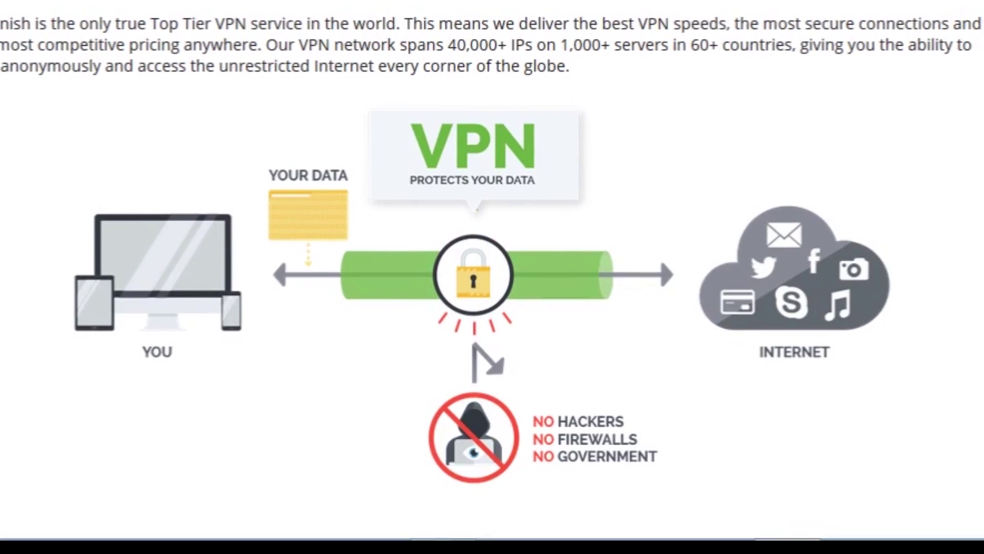
scroll(126, 237, "down", 3)
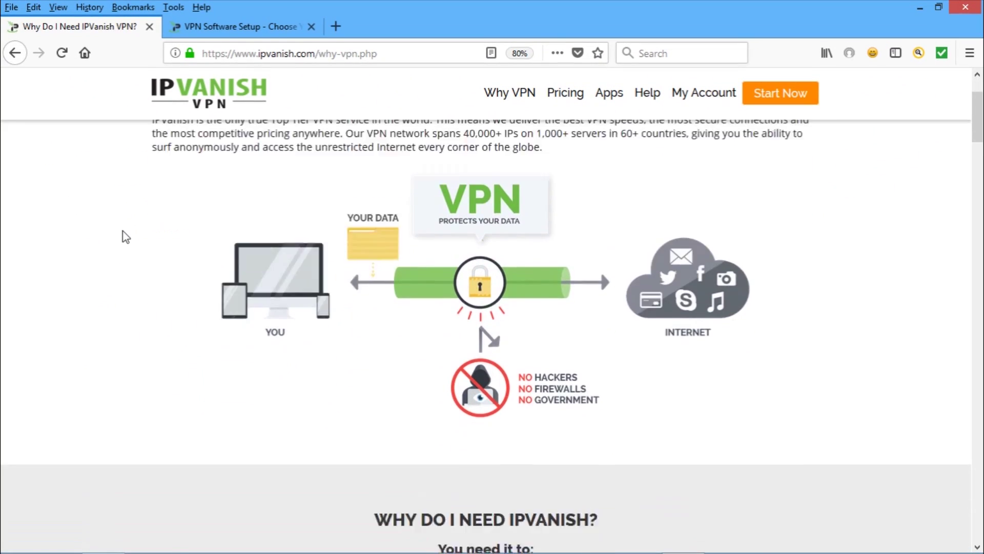
scroll(126, 237, "down", 6)
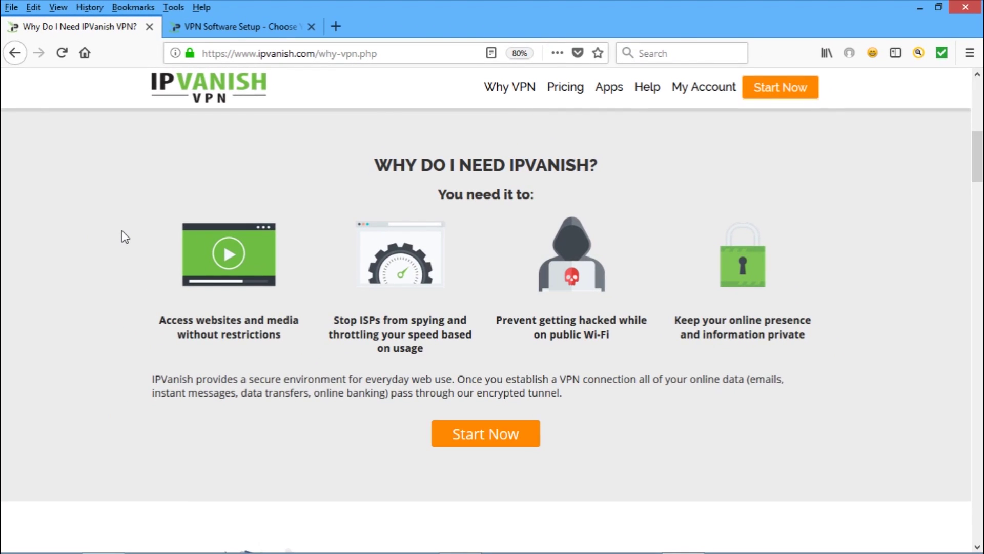
key("ctrl+Tab")
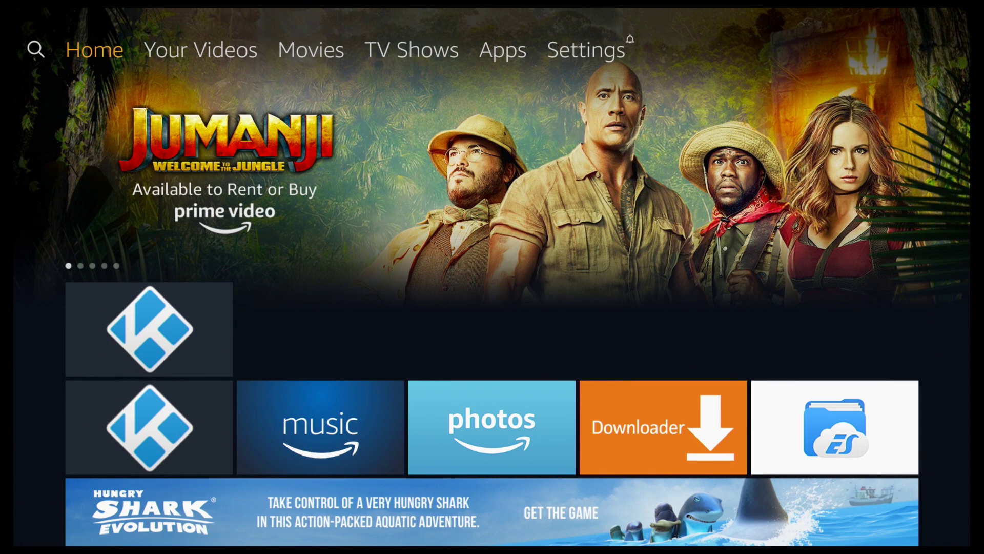
- Search Fire TV by entering 'Ipv' and picking the 'Ipvanish' suggestion
key("Left")
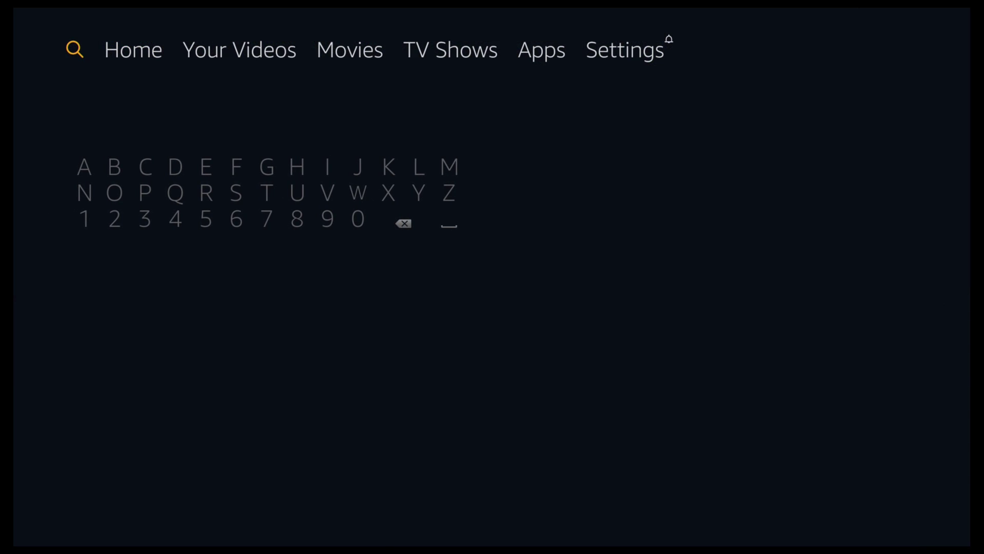
key("Down")
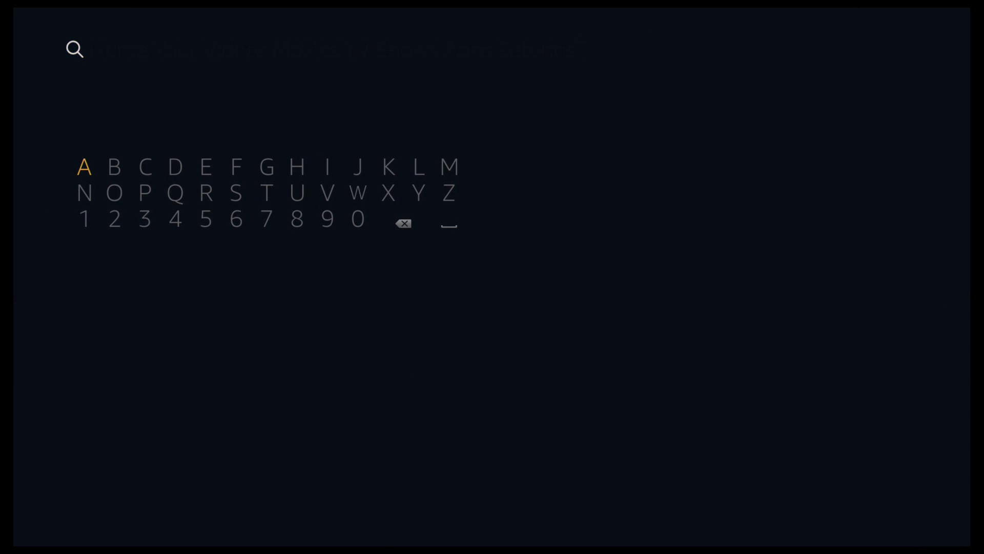
key("Right")
key("Right")
key("Right")
key("Right")
key("Right")
key("Right")
key("Right")
key("Right")
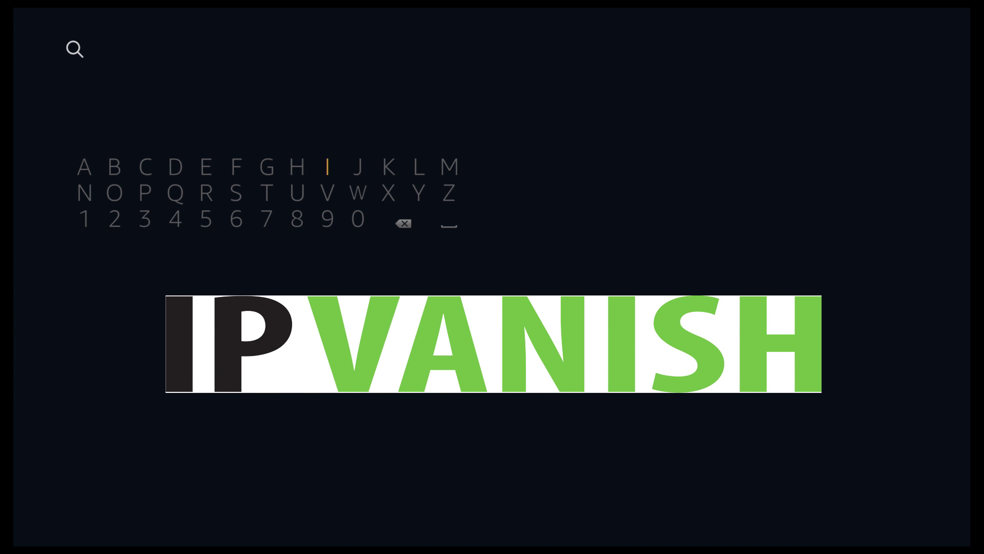
key("Return")
key("Down")
key("Left")
key("Left")
key("Left")
key("Left")
key("Left")
key("Left")
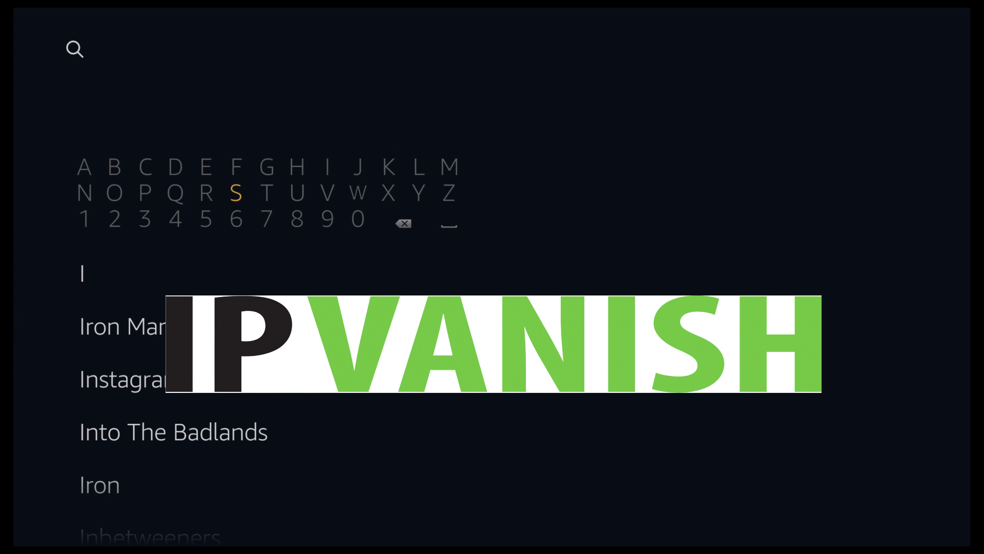
key("Return")
key("Right")
key("Right")
key("Right")
key("Right")
key("Right")
key("Right")
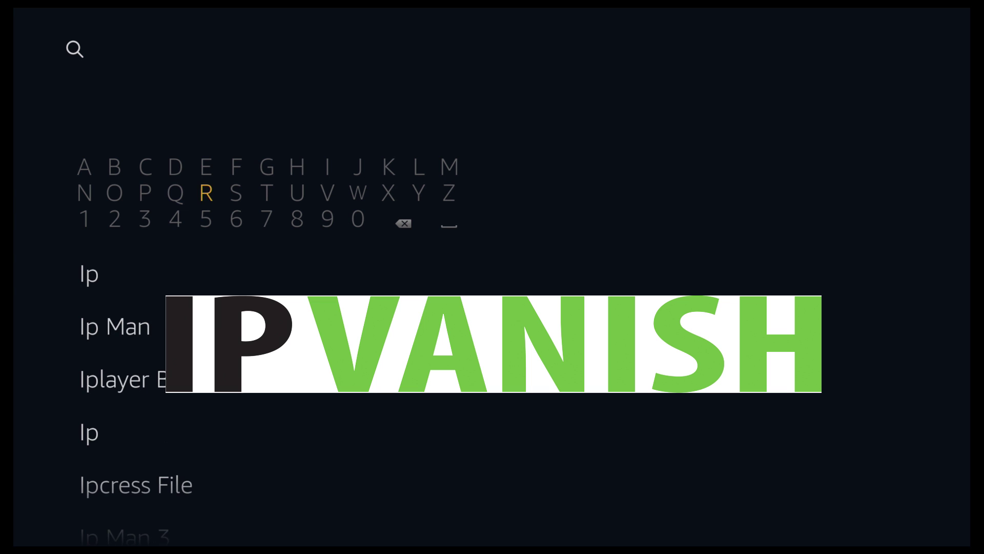
key("Return")
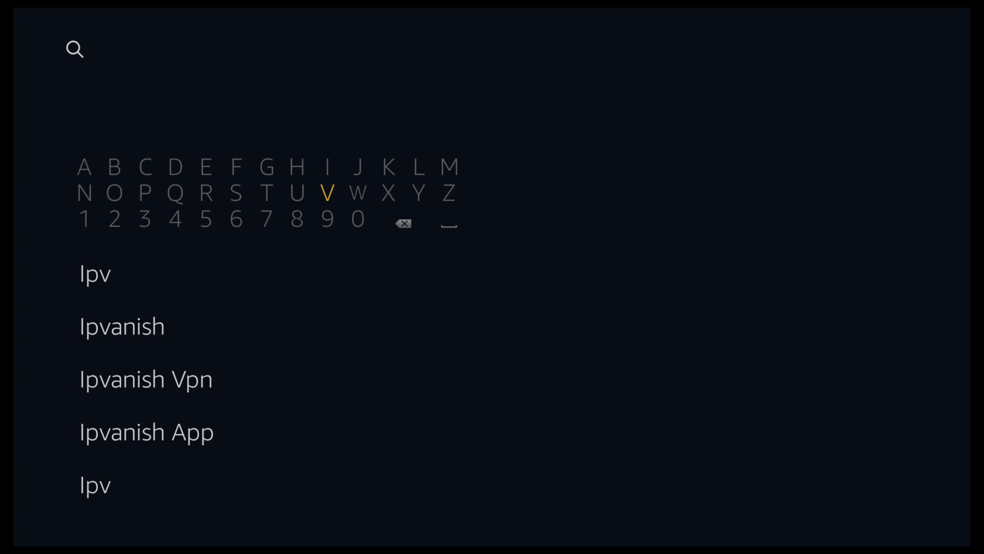
key("Down")
key("Down")
key("Down")
key("Down")
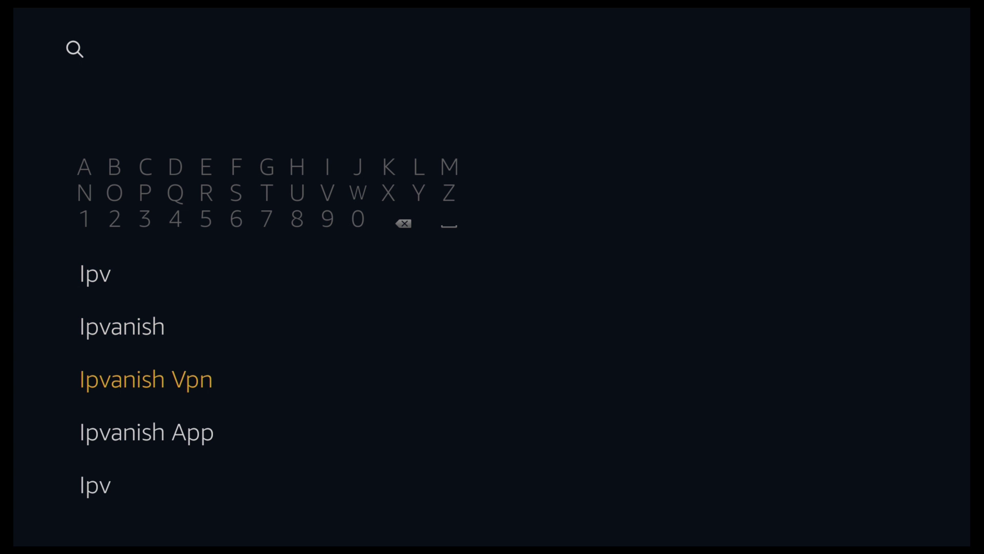
key("Up")
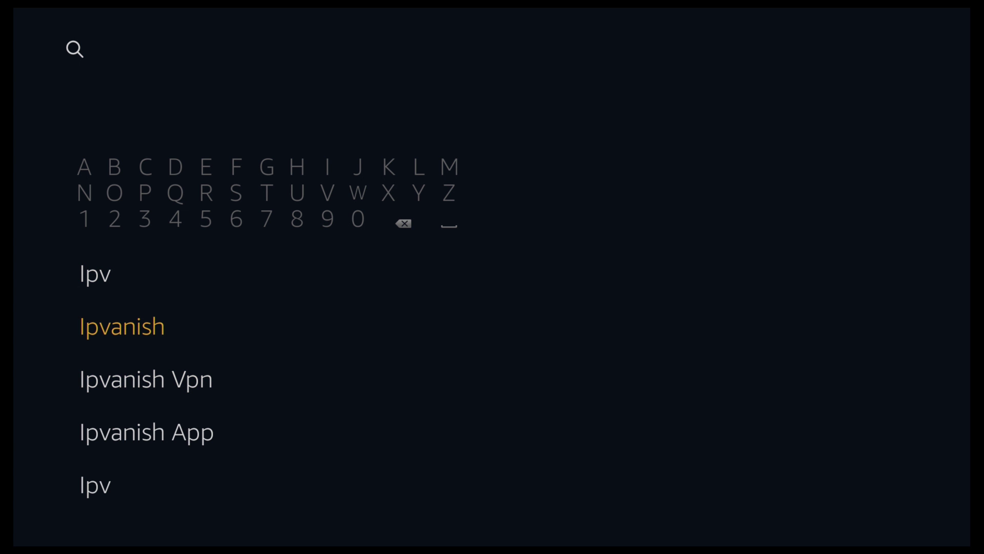
key("Return")
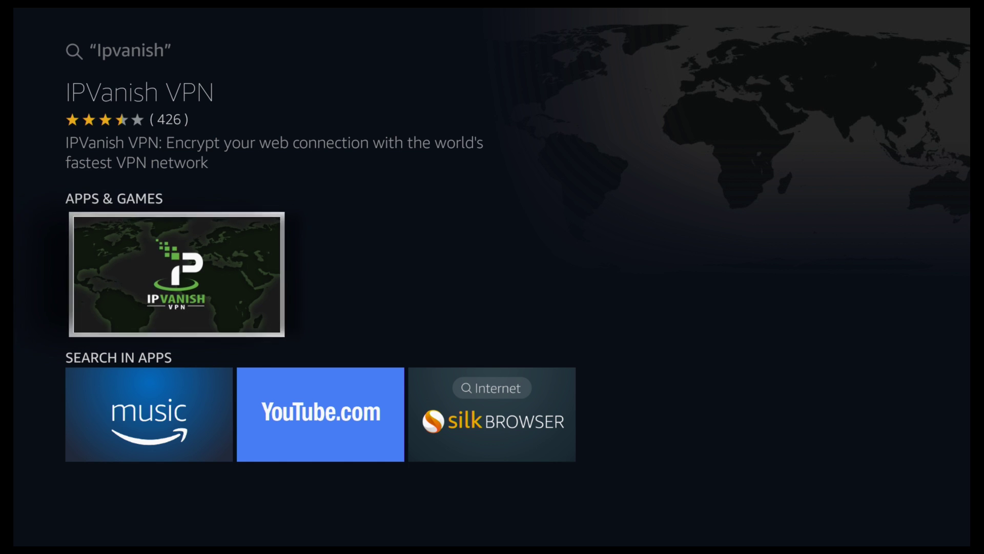
- Open the IPVanish VPN store page and get the free app
key("Return")
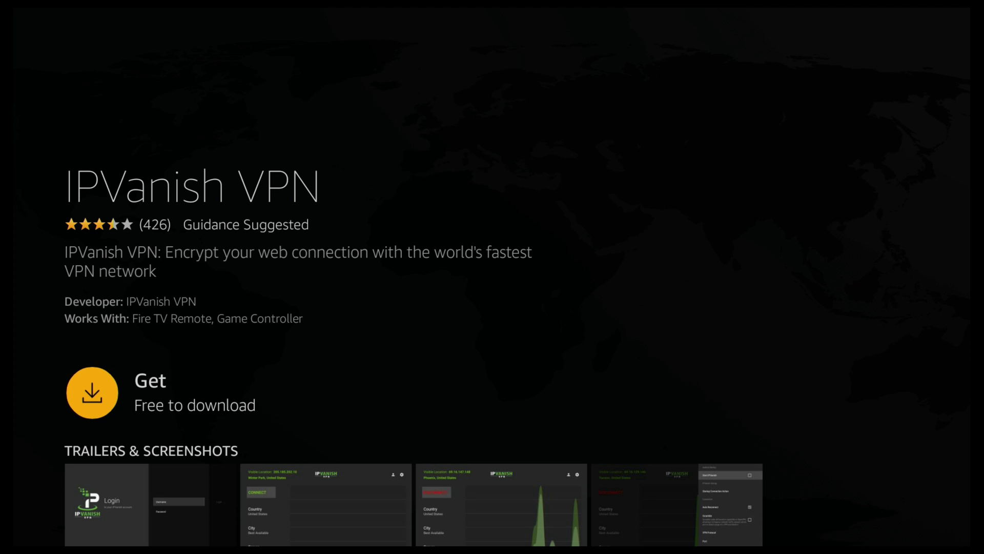
key("Return")
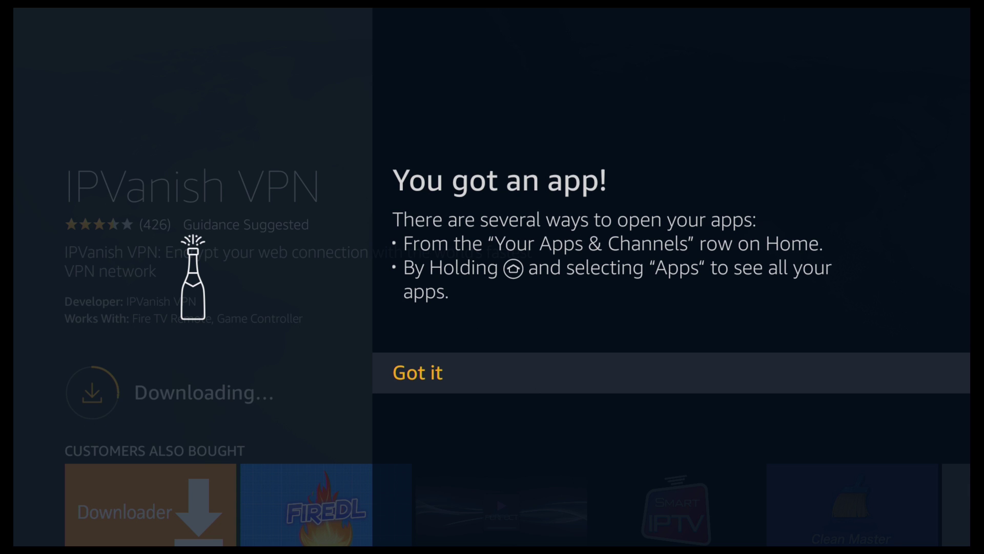
- Dismiss the 'You got an app!' notice and open IPVanish VPN once downloaded
key("Return")
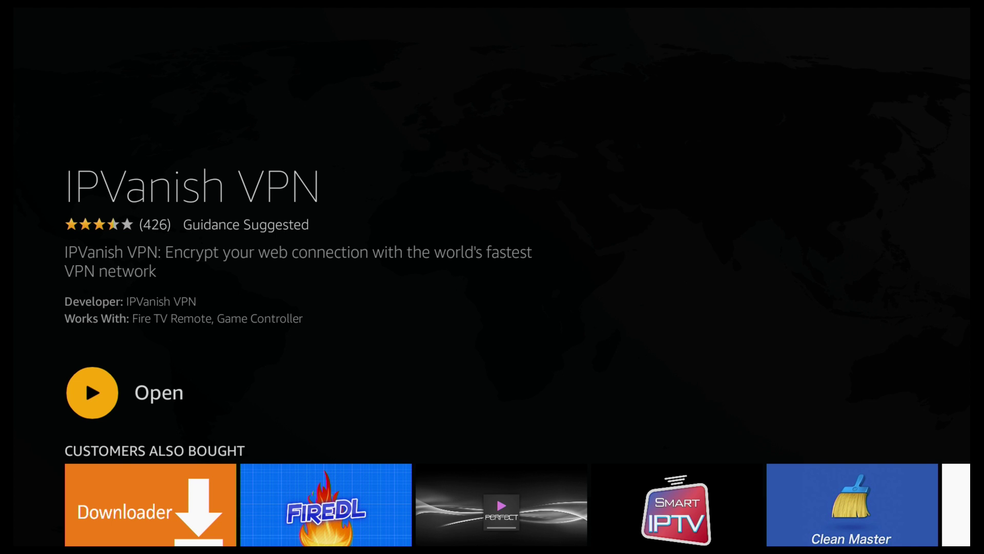
key("Return")
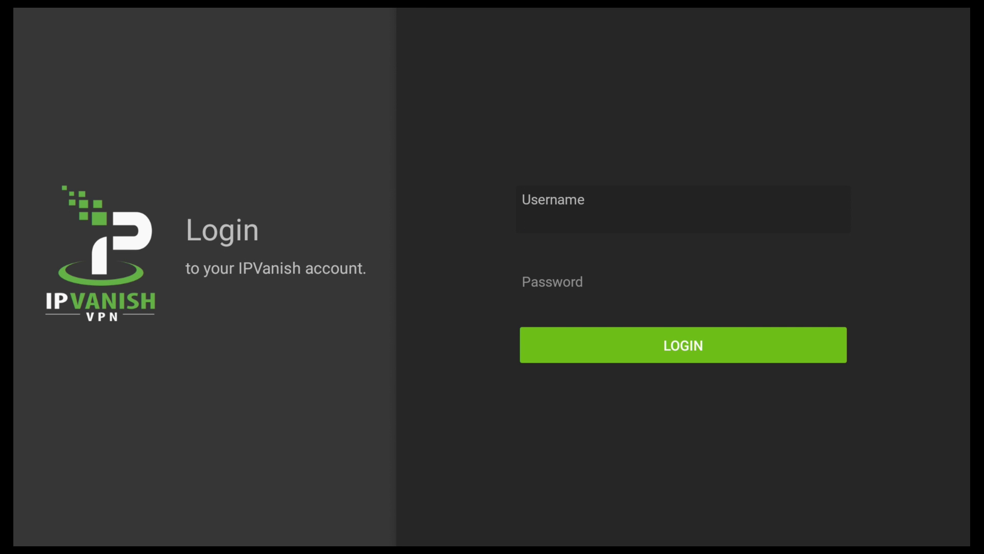
- Log in to IPVanish with the account's Gmail address and password
key("Return")
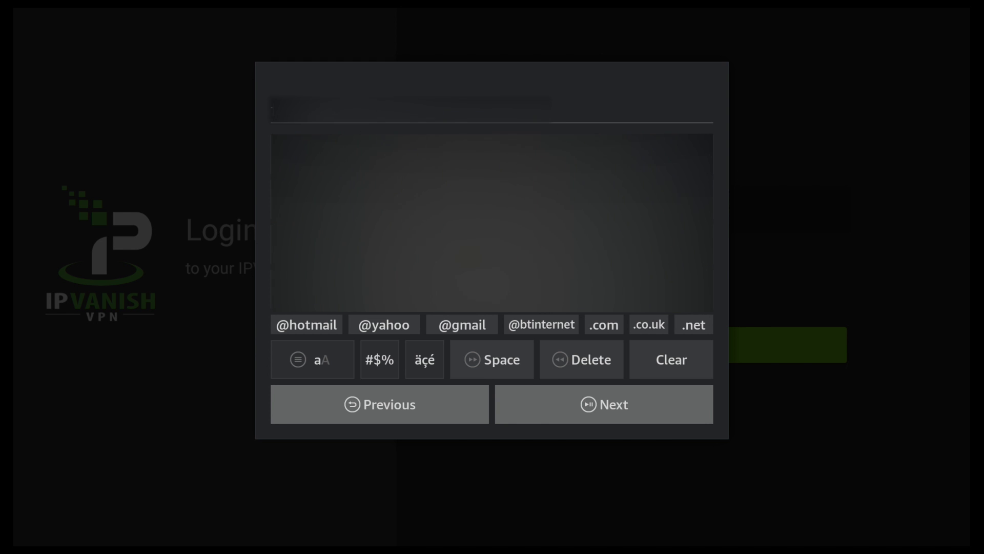
left_click(462, 325)
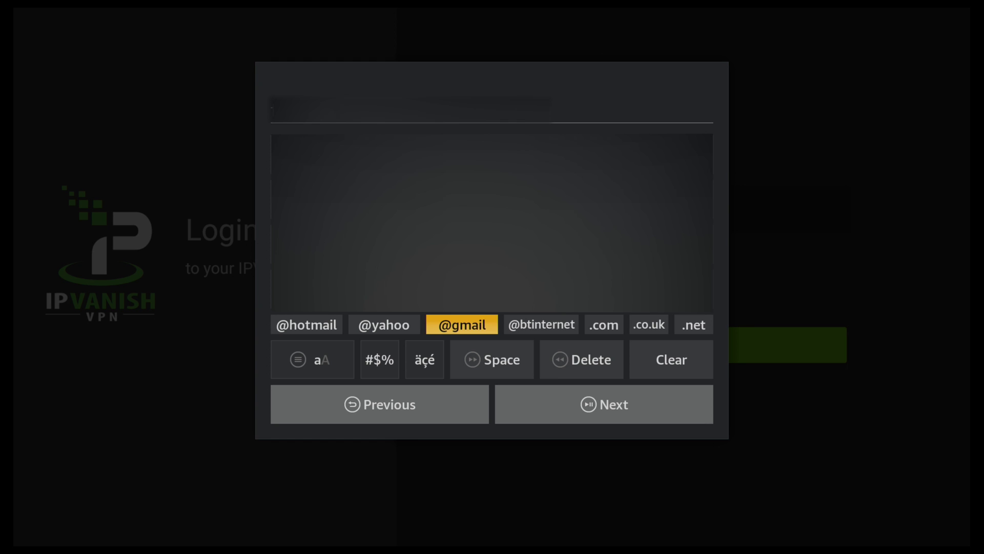
left_click(462, 324)
left_click(604, 404)
key("Return")
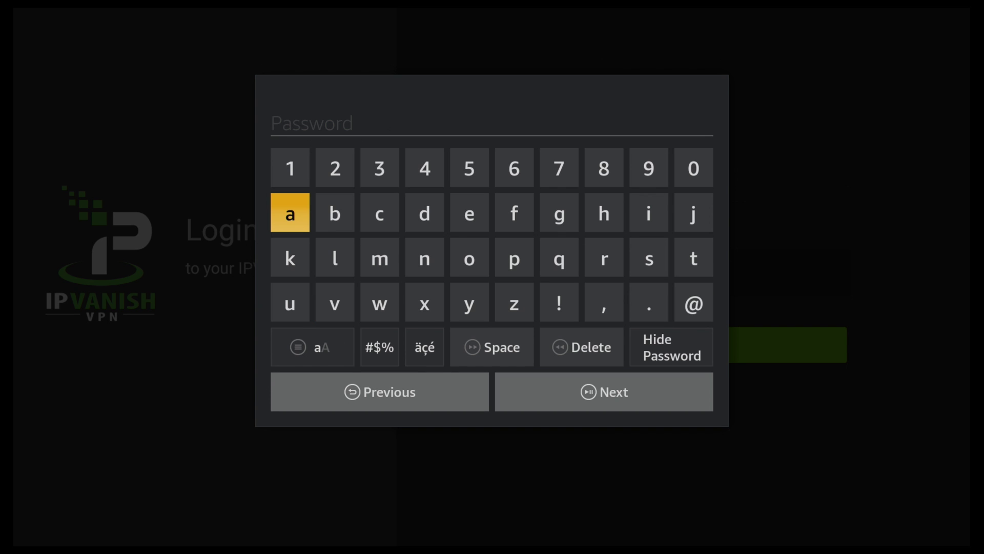
left_click(472, 256)
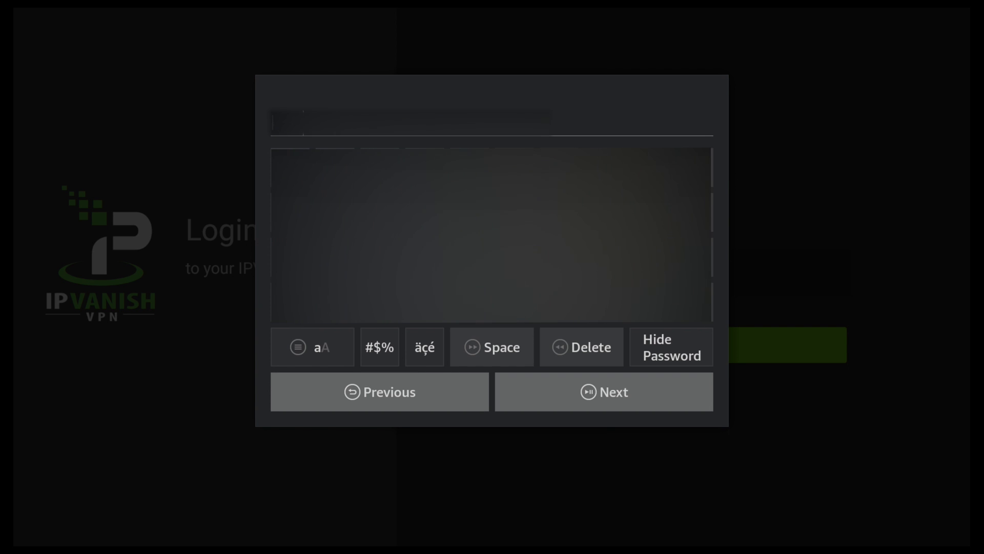
key("Down")
key("Right")
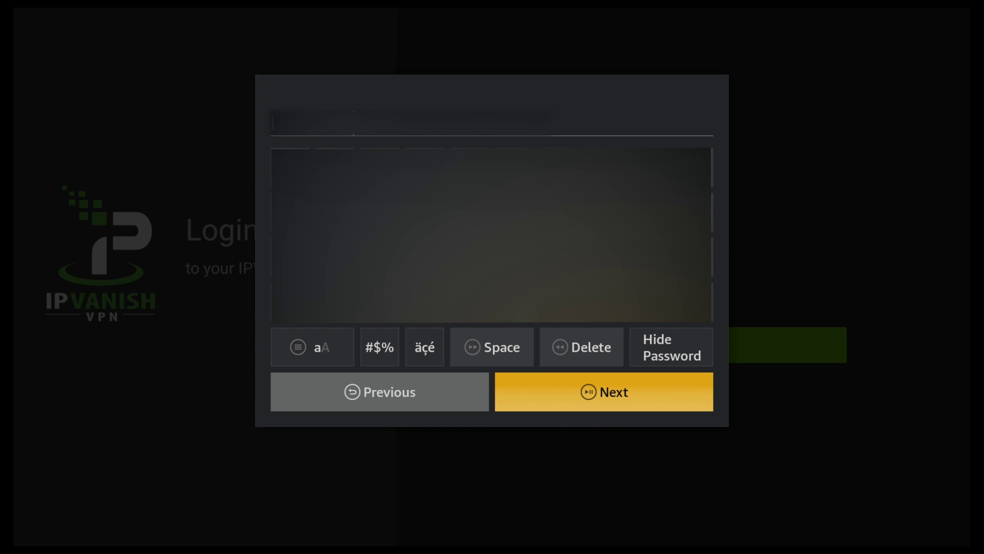
key("Return")
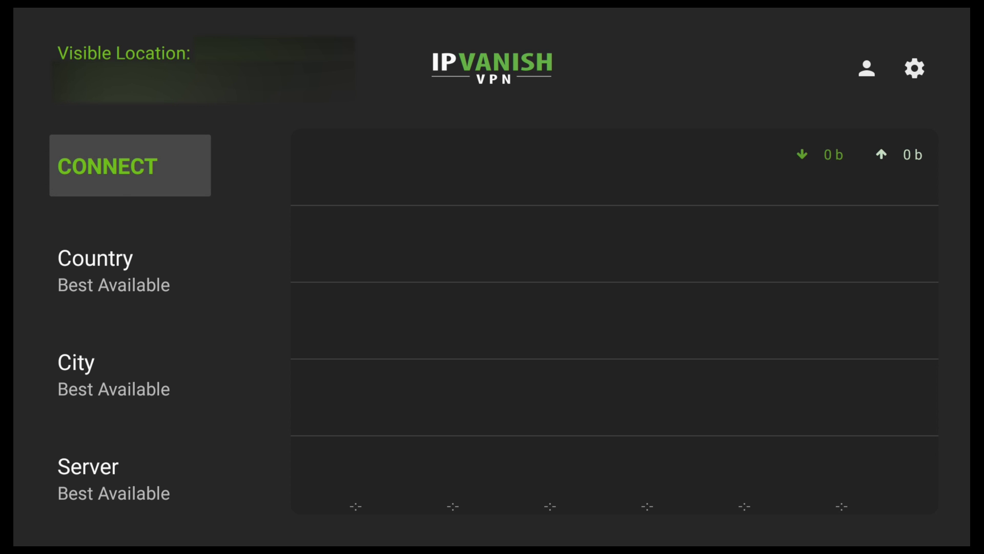
- Connect the VPN and approve the Android connection request
key("Return")
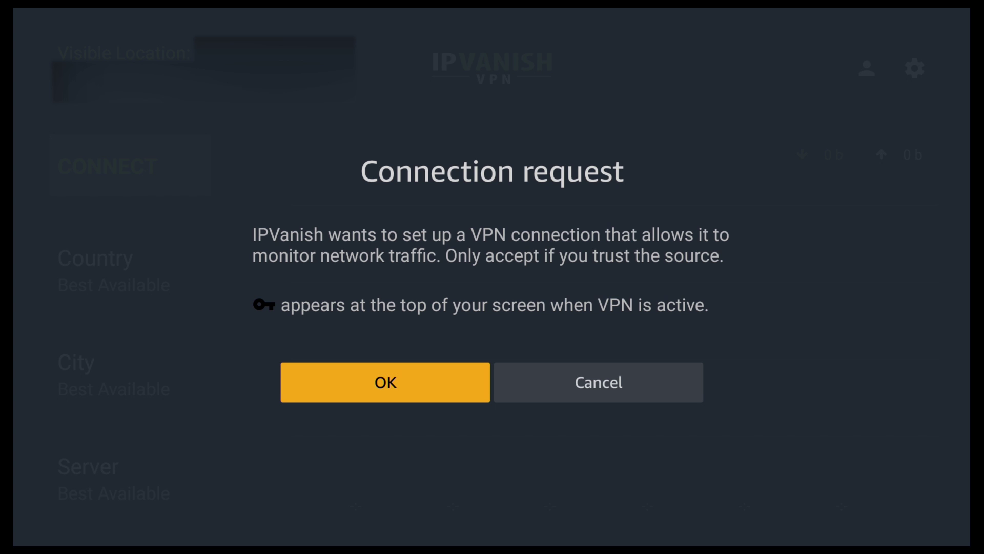
key("Return")
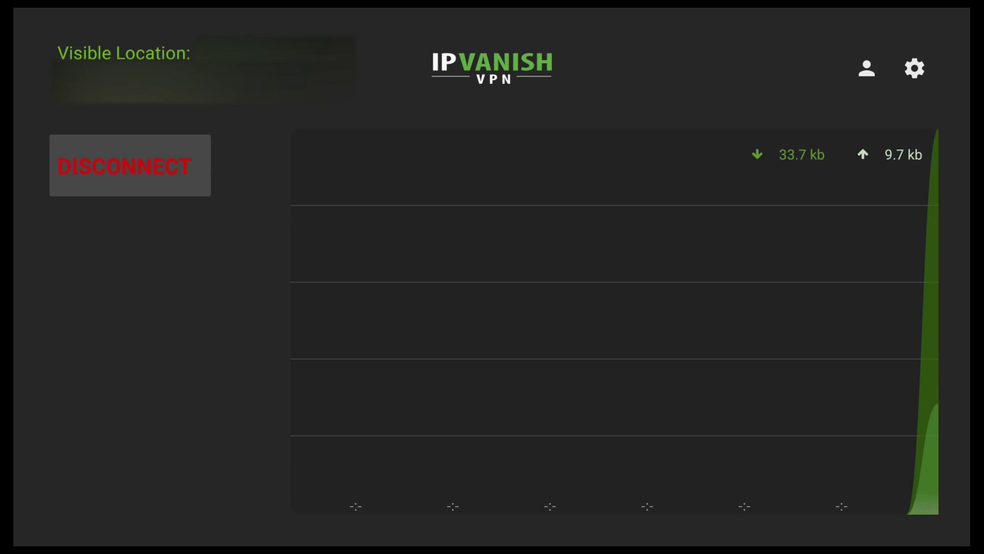
- Back out to the Fire TV home screen and highlight IPVanish VPN under Recent
key("Escape")
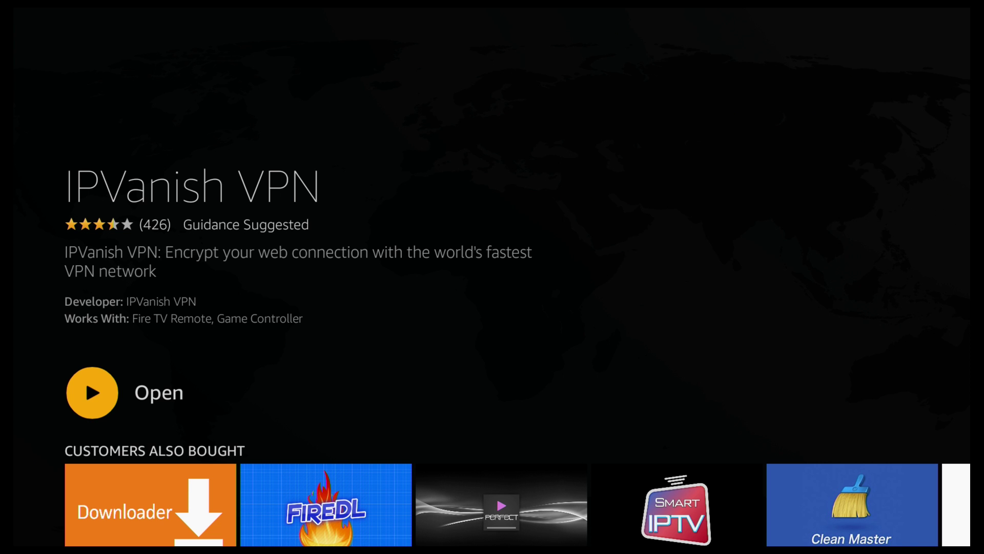
key("Escape")
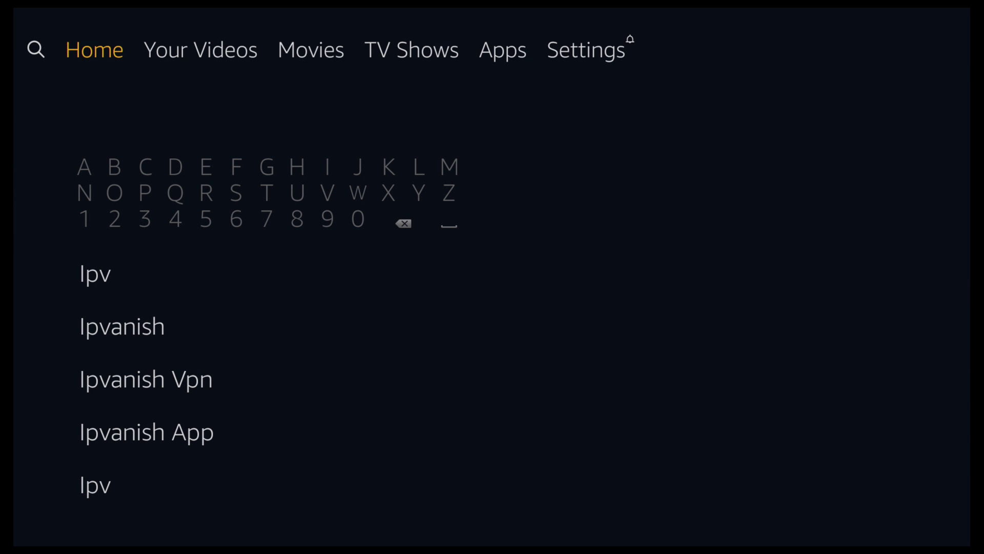
key("Escape")
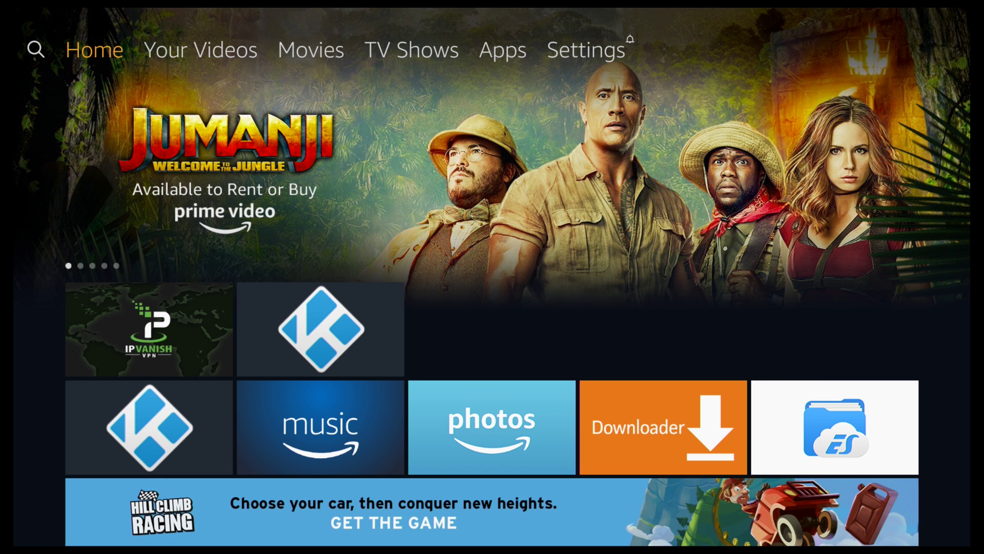
key("Down")
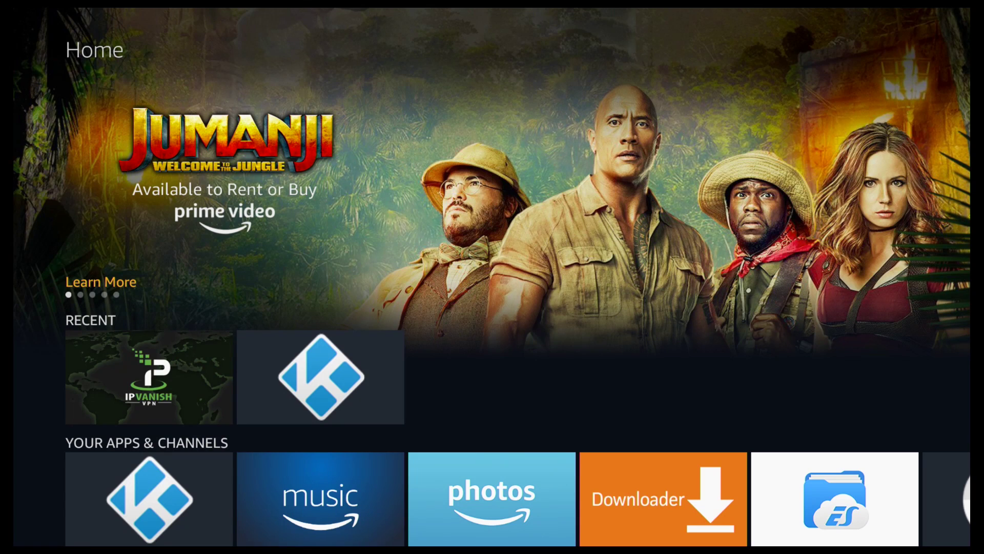
key("Down")
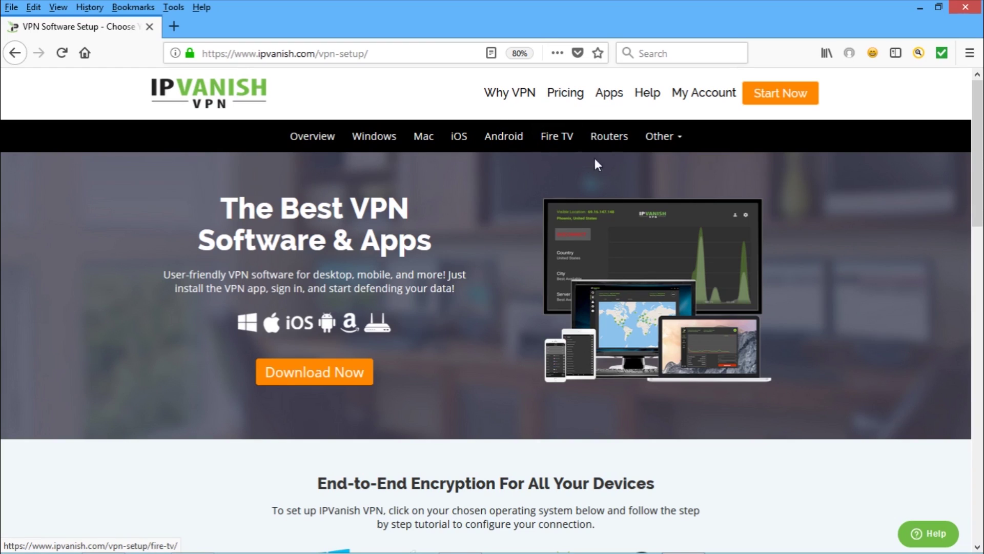
- Open the IPVanish Reviews page and scroll through the press review cards
mouse_move(666, 151)
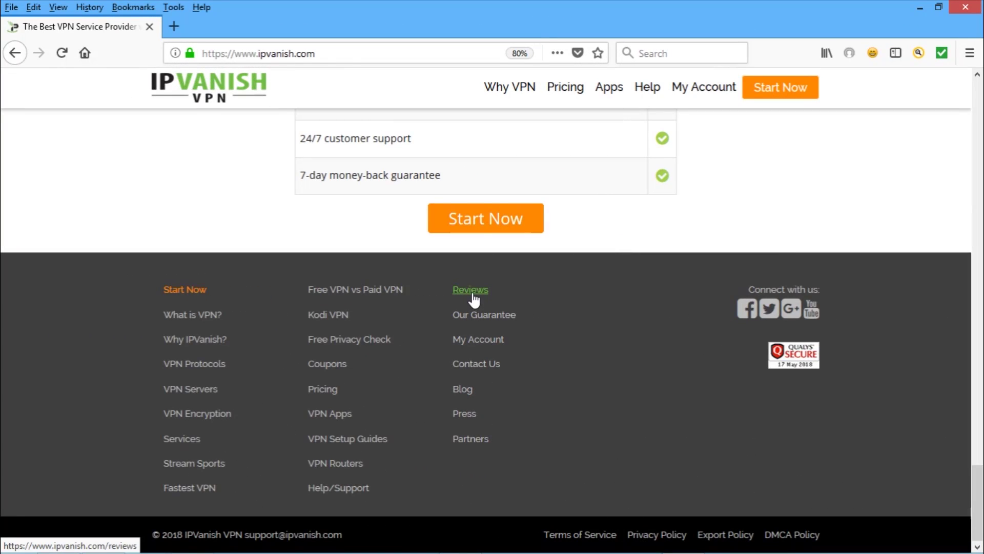
left_click(470, 290)
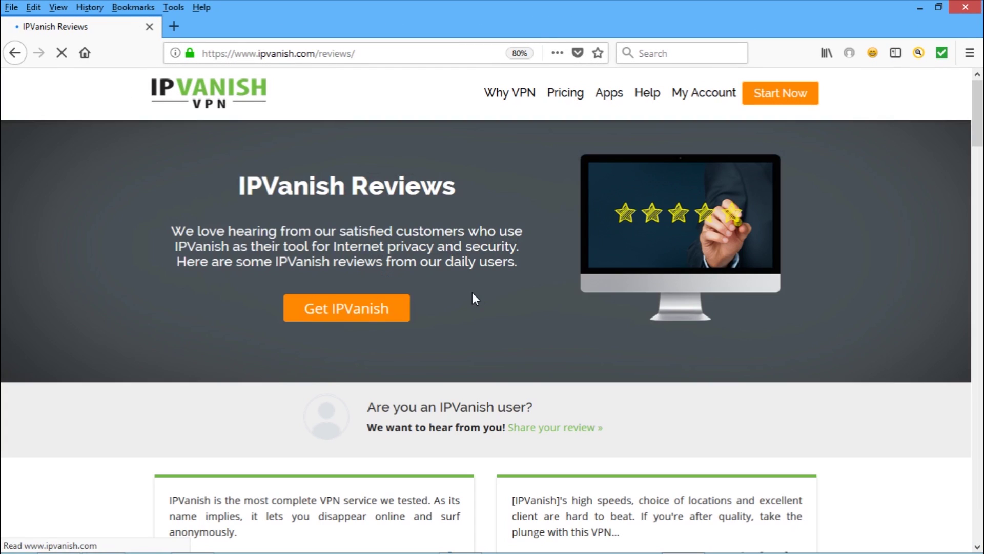
scroll(472, 293, "down", 5)
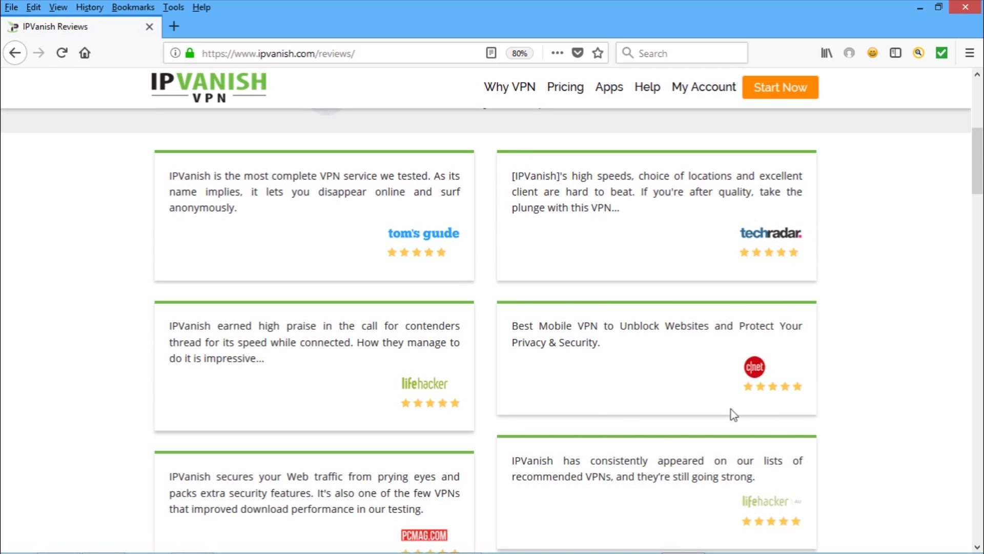
scroll(774, 402, "down", 2)
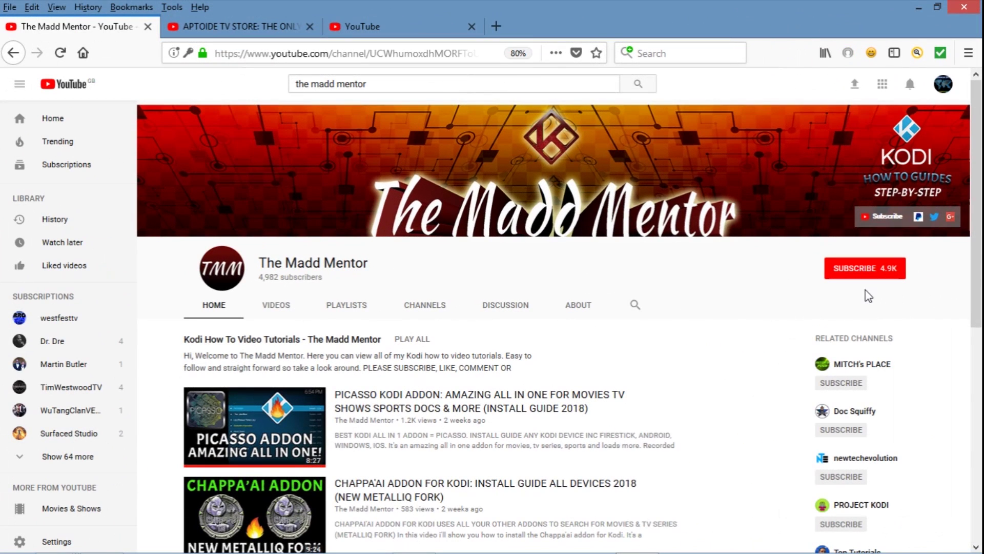
- Subscribe to The Madd Mentor with all notifications turned on
left_click(864, 274)
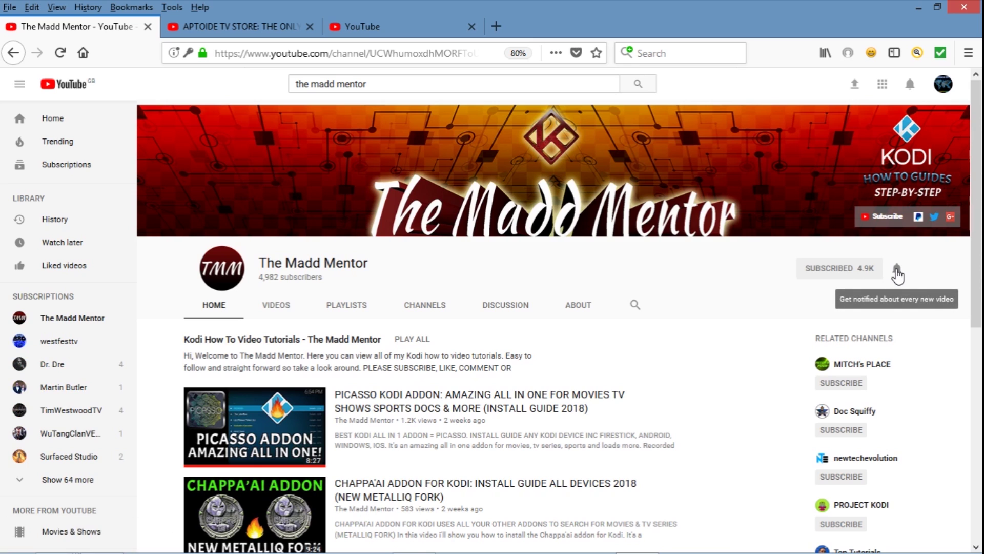
left_click(897, 275)
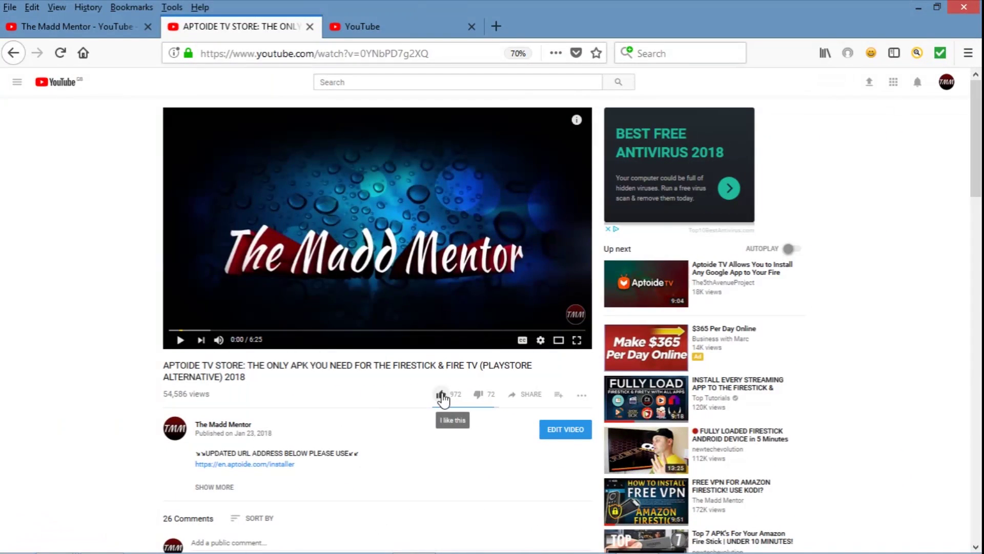
scroll(439, 395, "down", 2)
- Comment 'Thanks Madd, working for me!' under the Aptoide TV video and open its share options
left_click(364, 421)
type("Thanks Madd, working for ")
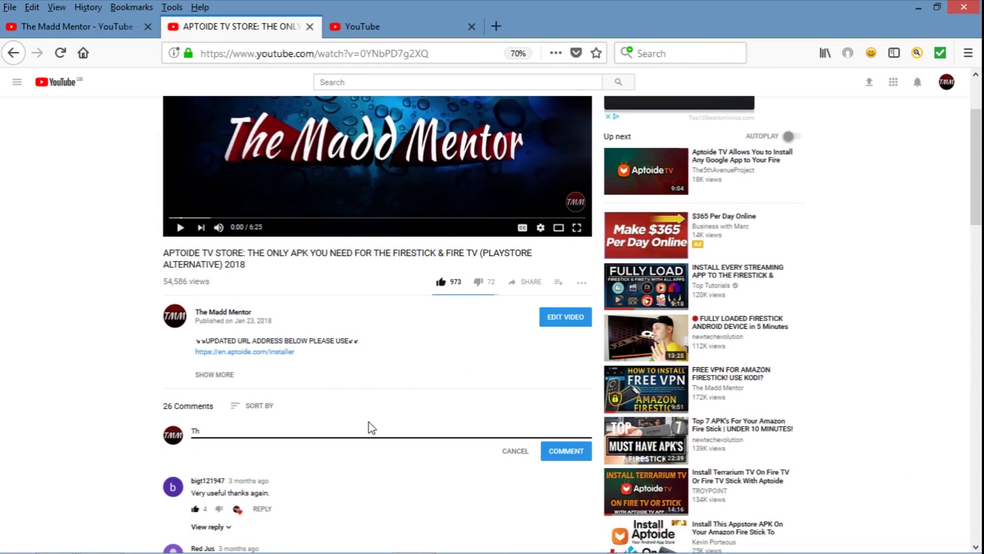
type("me!")
scroll(564, 425, "up", 2)
left_click(529, 346)
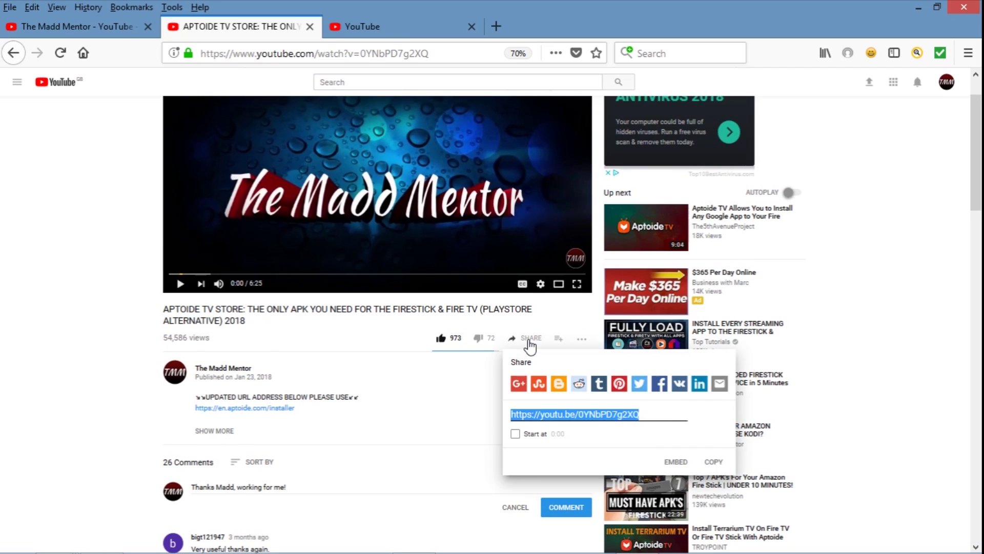